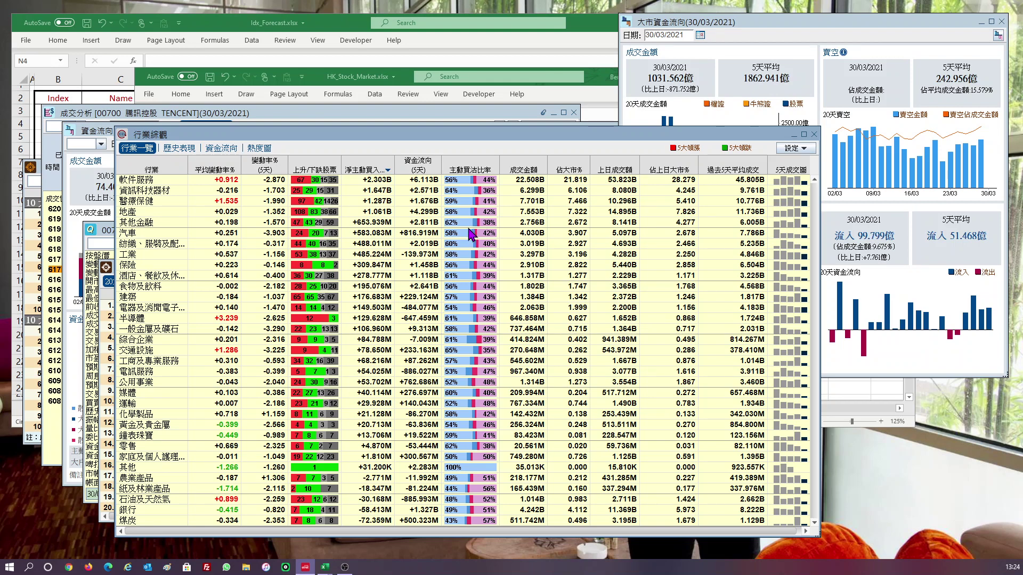
# Sort the industry overview by average change rate (平均變動率%), and close the industry overview and broker tracking (大戶追蹤) windows
pyautogui.click(226, 170)
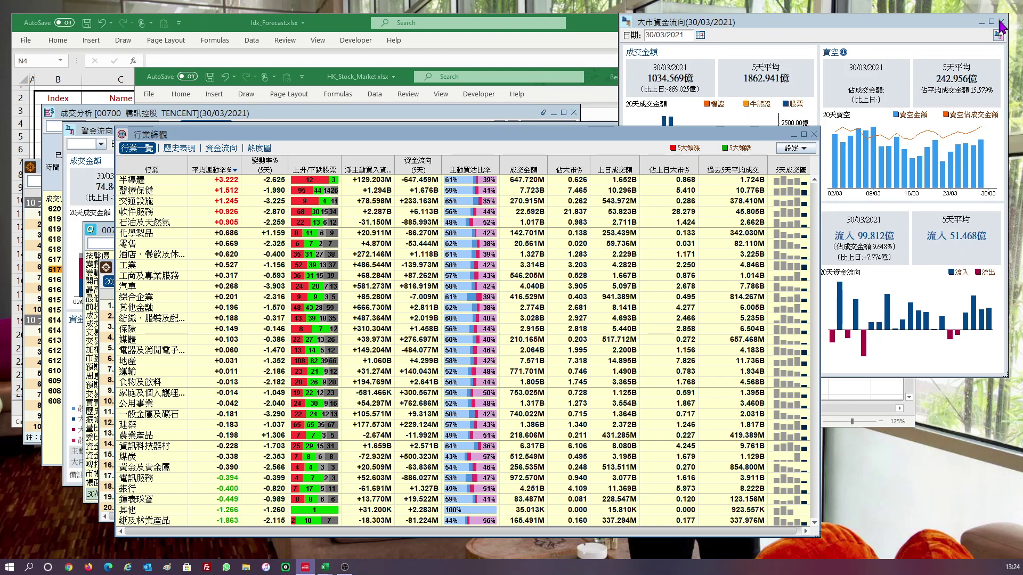
pyautogui.click(813, 134)
pyautogui.press('Escape')
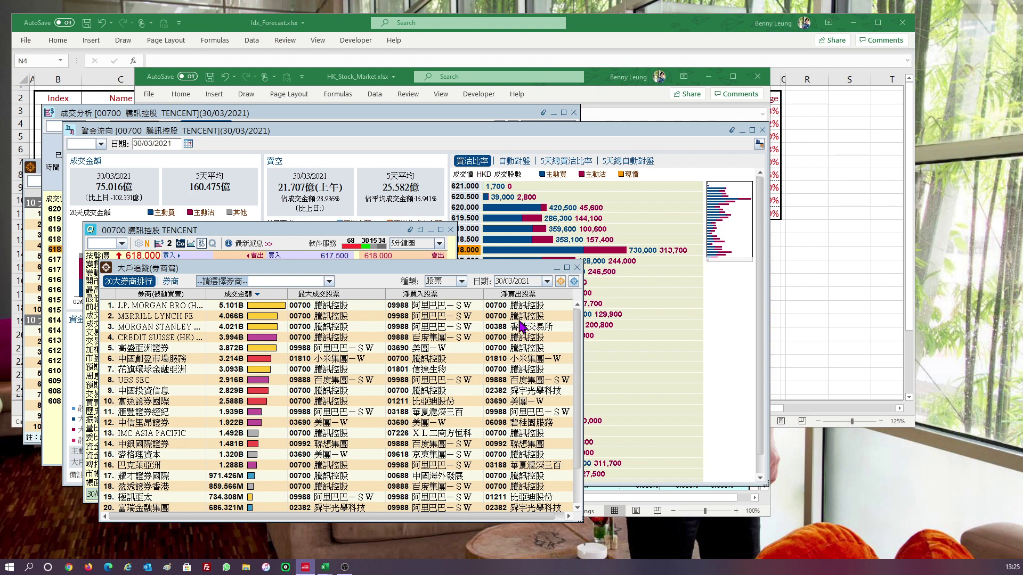
pyautogui.click(577, 268)
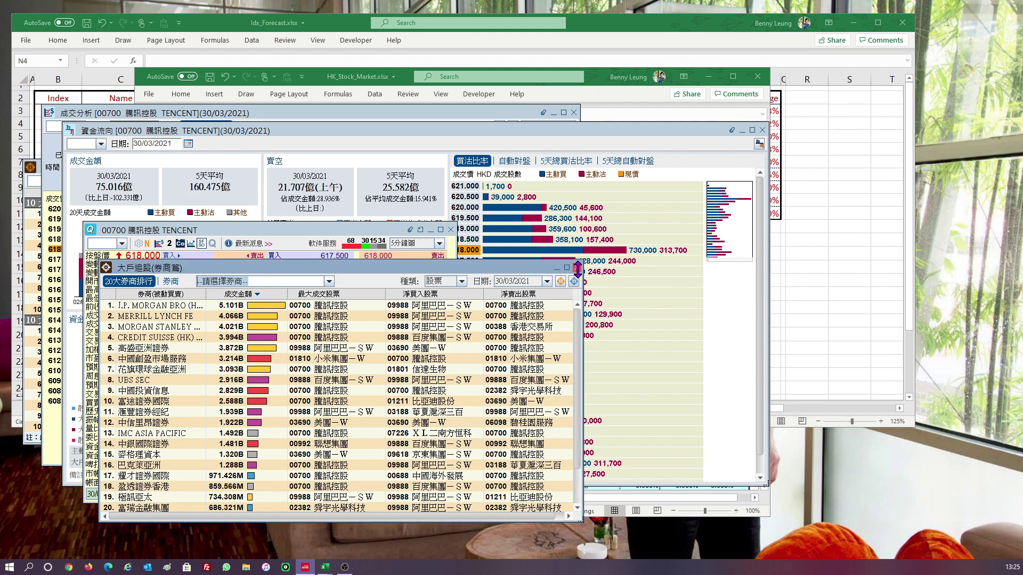
# Switch to the Idx_Forecast.xlsx workbook in Excel and examine the HSI fair value, the index premiums under Fair Value, and the SZCI level
pyautogui.click(840, 273)
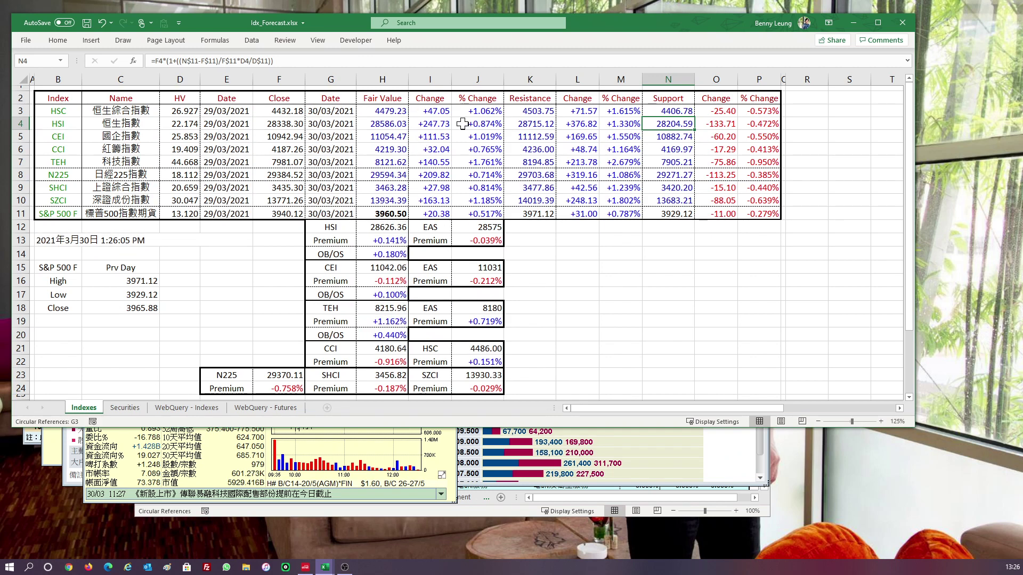
pyautogui.click(400, 126)
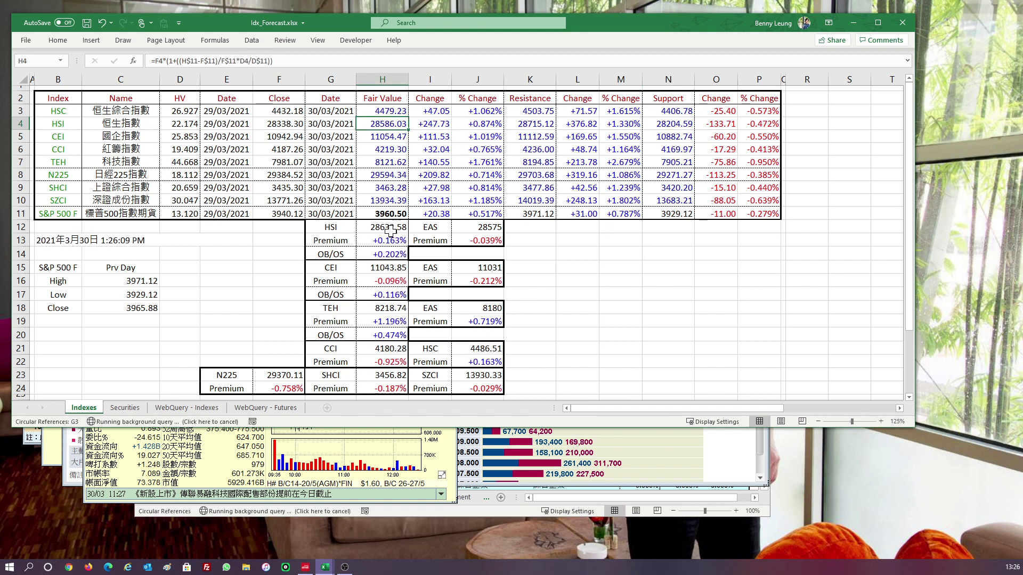
pyautogui.click(391, 246)
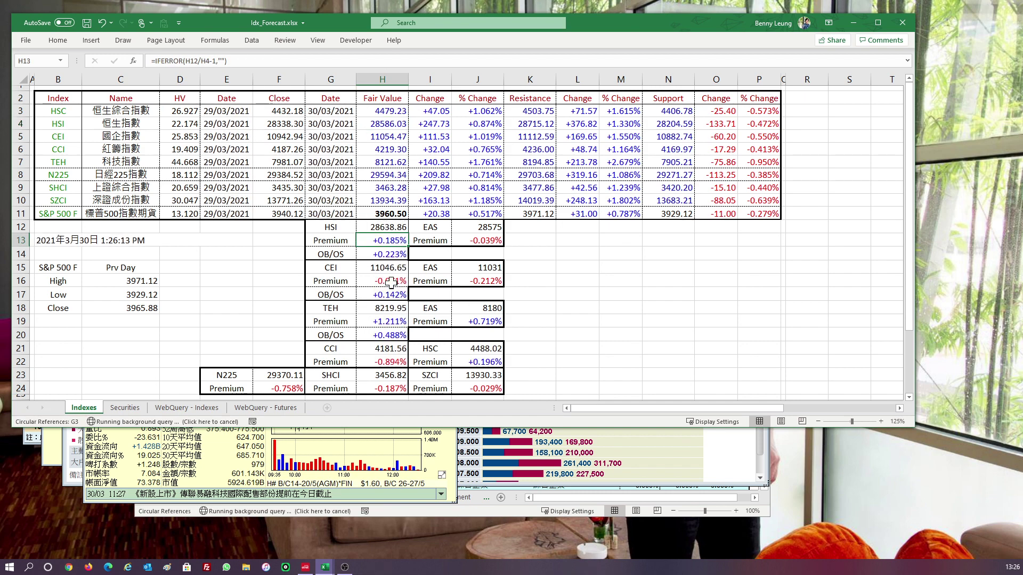
pyautogui.click(391, 283)
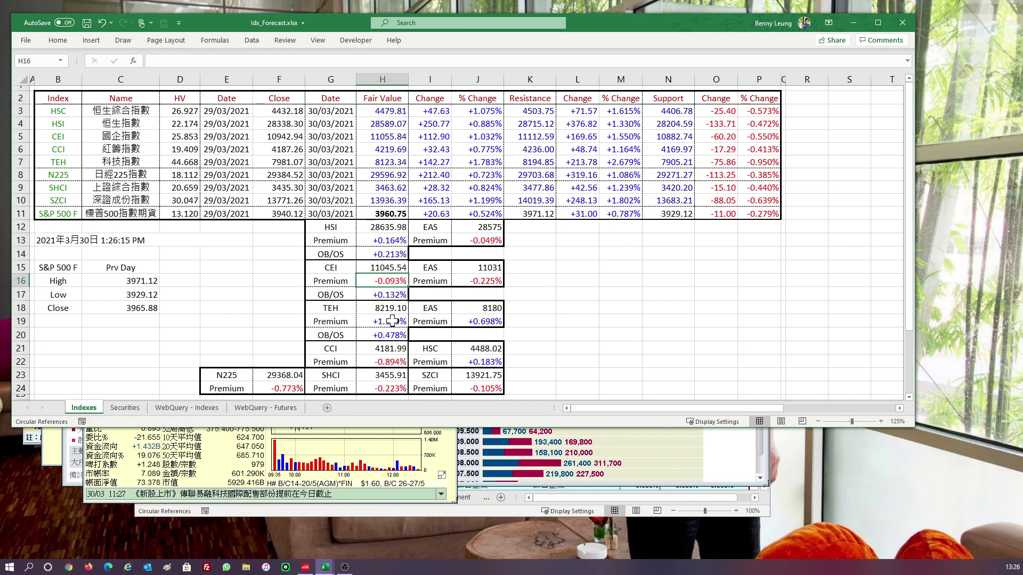
pyautogui.click(392, 320)
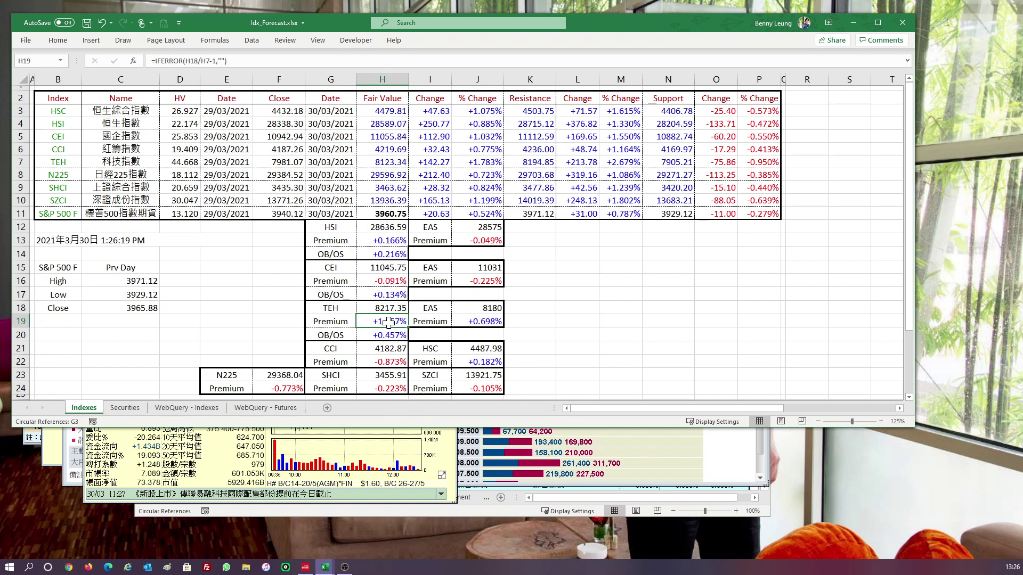
pyautogui.click(403, 362)
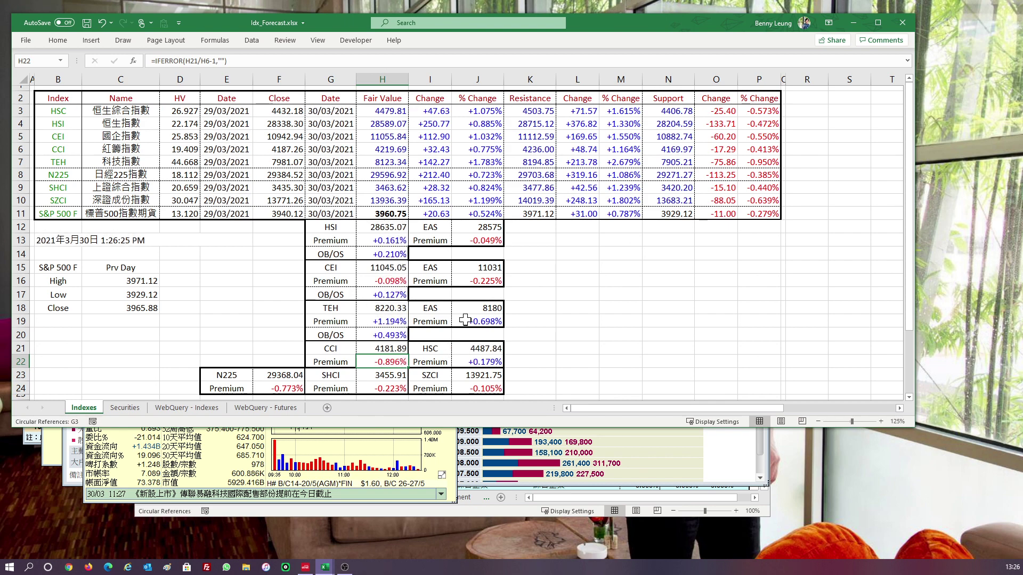
pyautogui.click(484, 371)
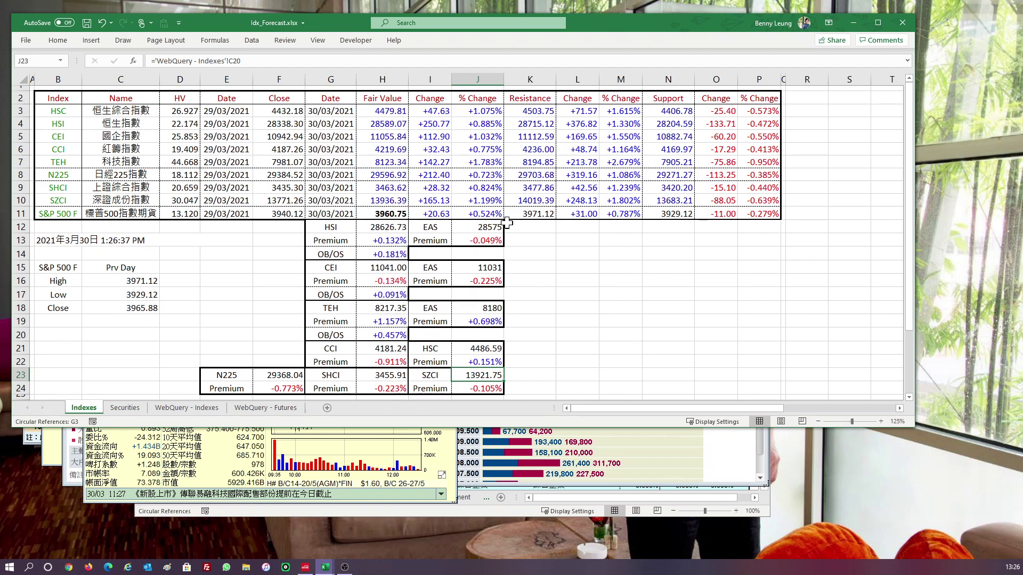
# Examine the EAS values for HSI and CEI, the three OB/OS cells and the TEH EAS premium, dismissing any circular reference warning
pyautogui.click(481, 229)
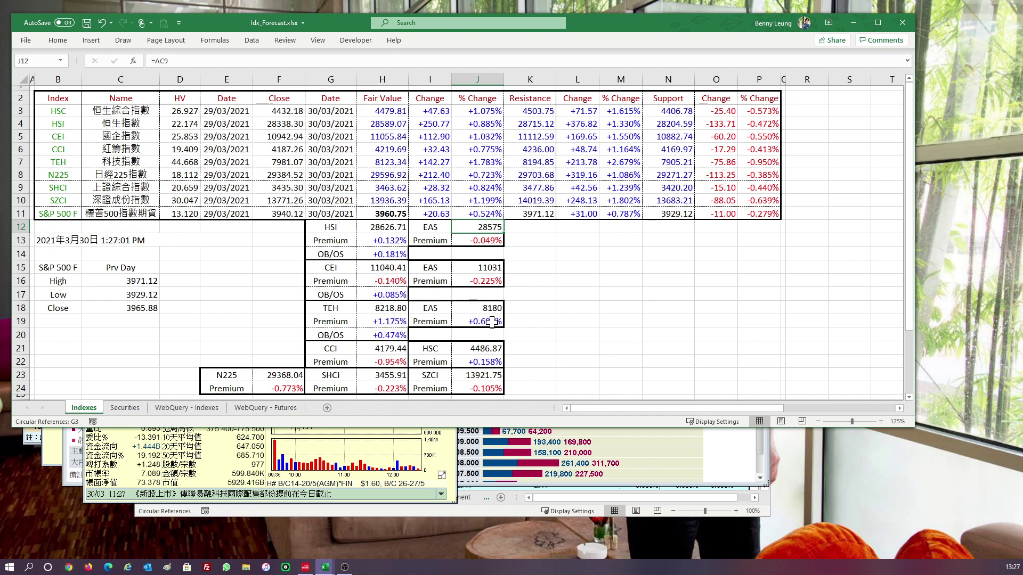
pyautogui.click(491, 268)
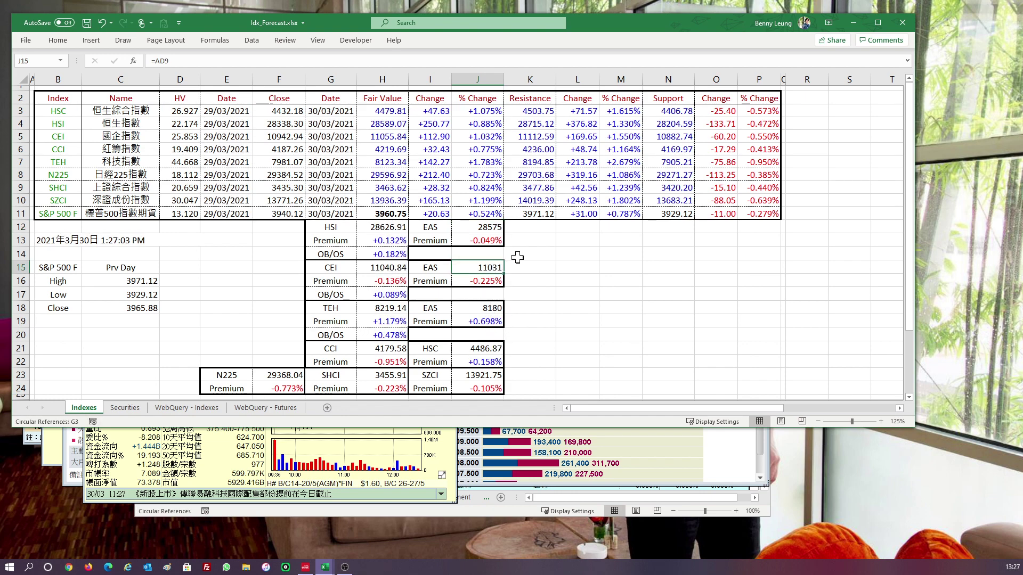
pyautogui.click(392, 254)
pyautogui.click(394, 293)
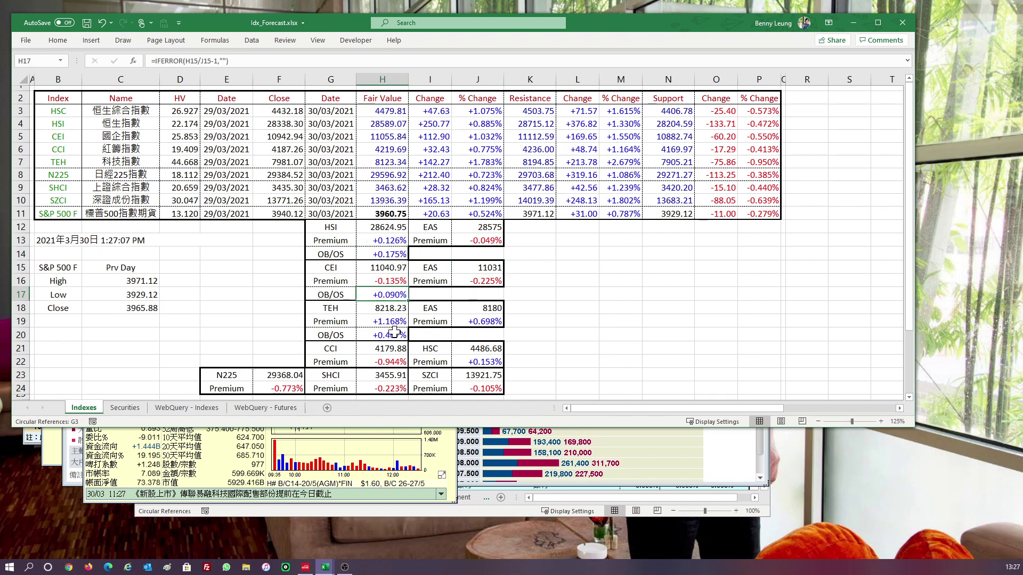
pyautogui.click(394, 334)
pyautogui.click(464, 322)
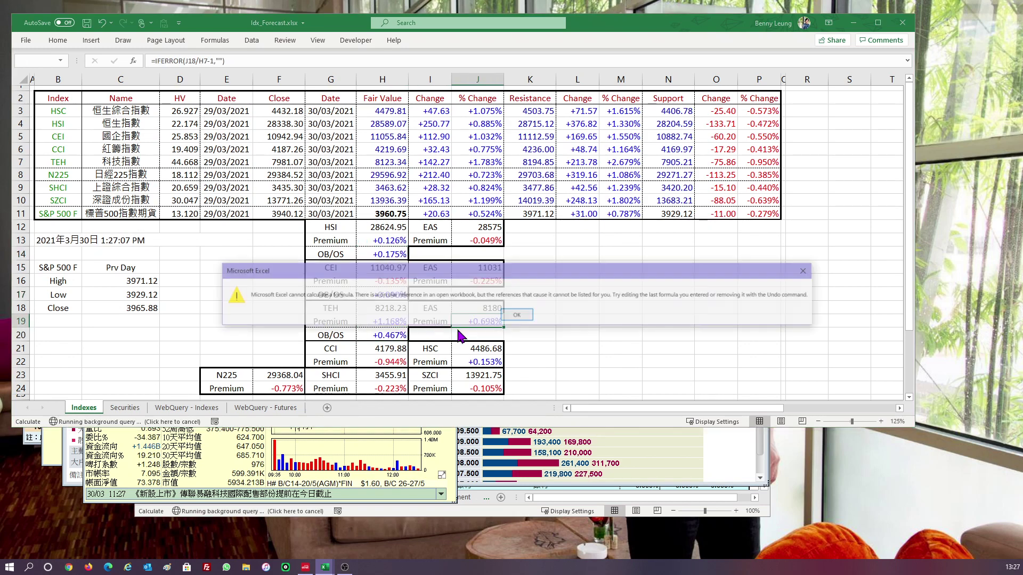
pyautogui.press('Return')
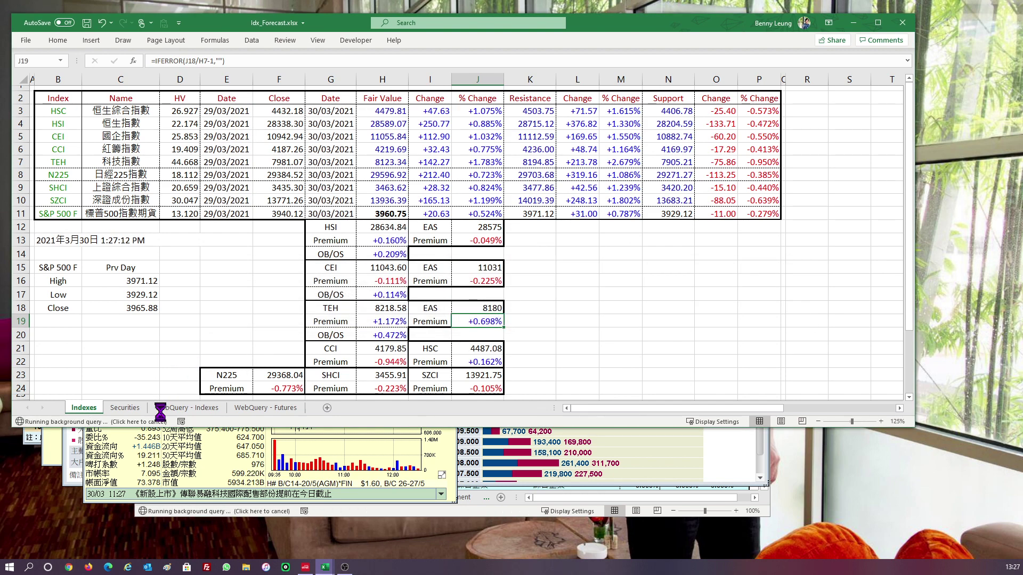
# Open the Securities sheet and review the Premium column for all ten stocks, ending on 微盟集團 (2013)
pyautogui.click(134, 409)
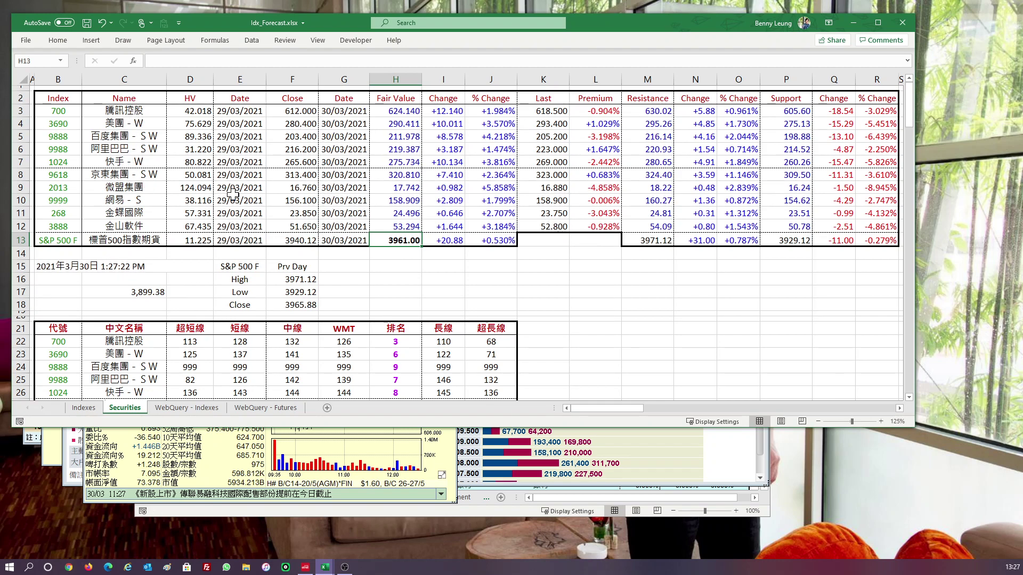
pyautogui.moveTo(607, 113); pyautogui.dragTo(606, 224)
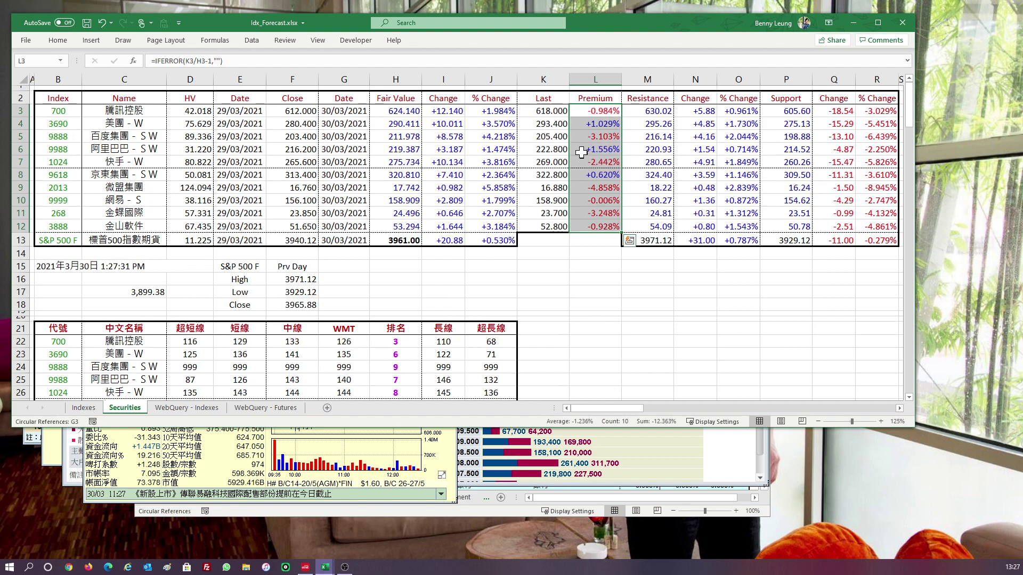
pyautogui.click(585, 291)
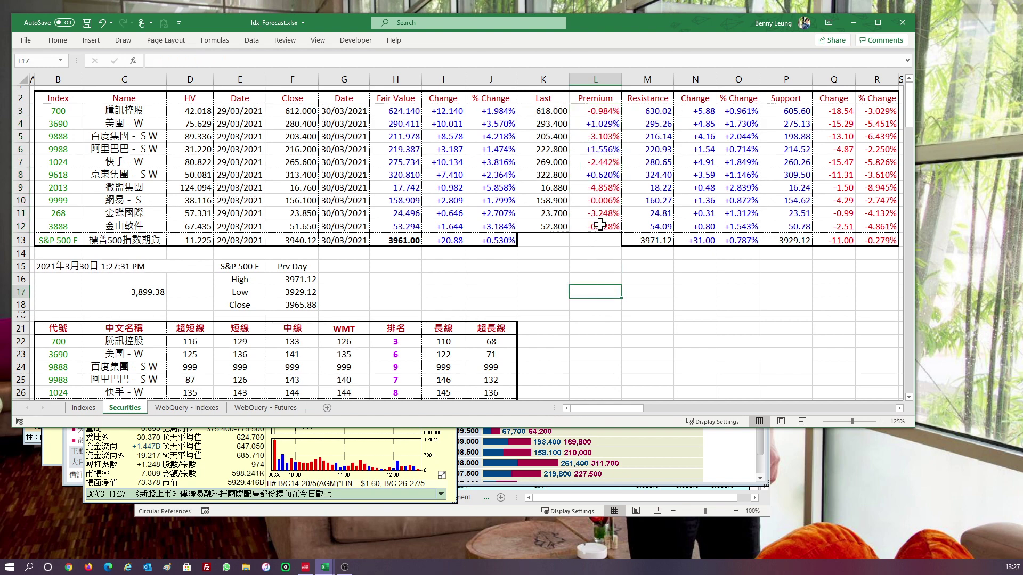
pyautogui.click(601, 187)
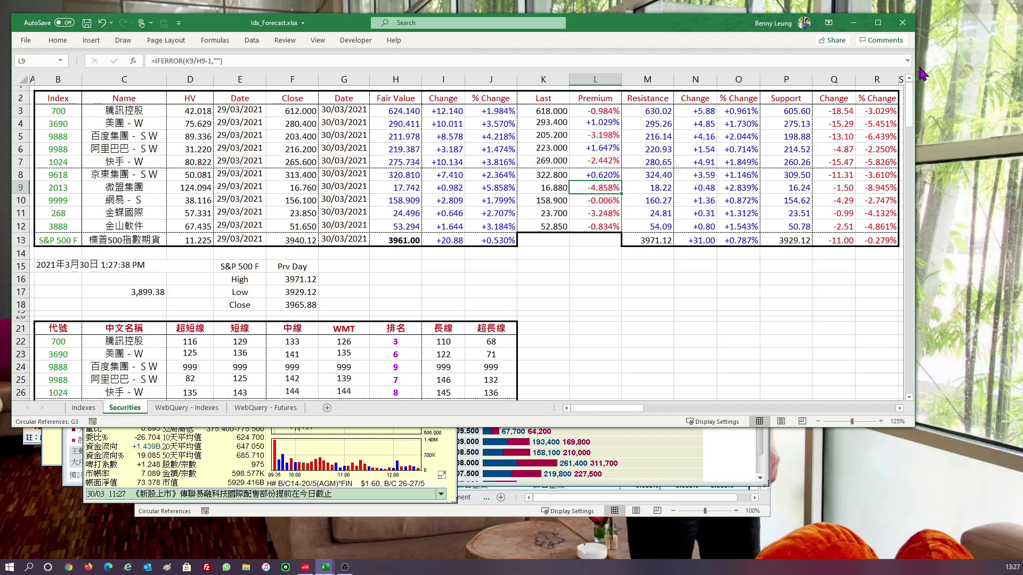
# Close Idx_Forecast.xlsx without saving and switch to the HK_Stock_Market.xlsx workbook
pyautogui.click(909, 27)
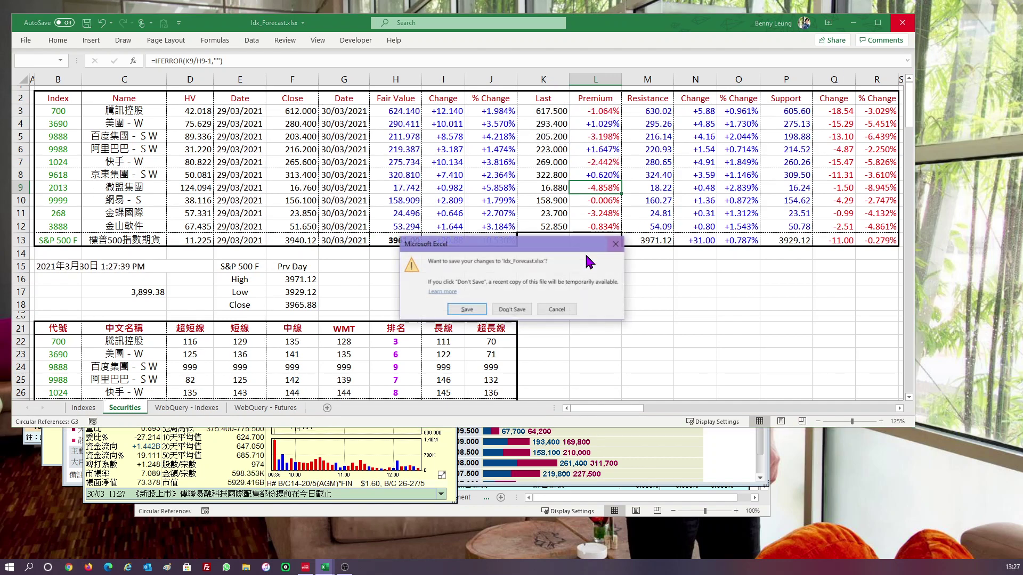
pyautogui.click(513, 310)
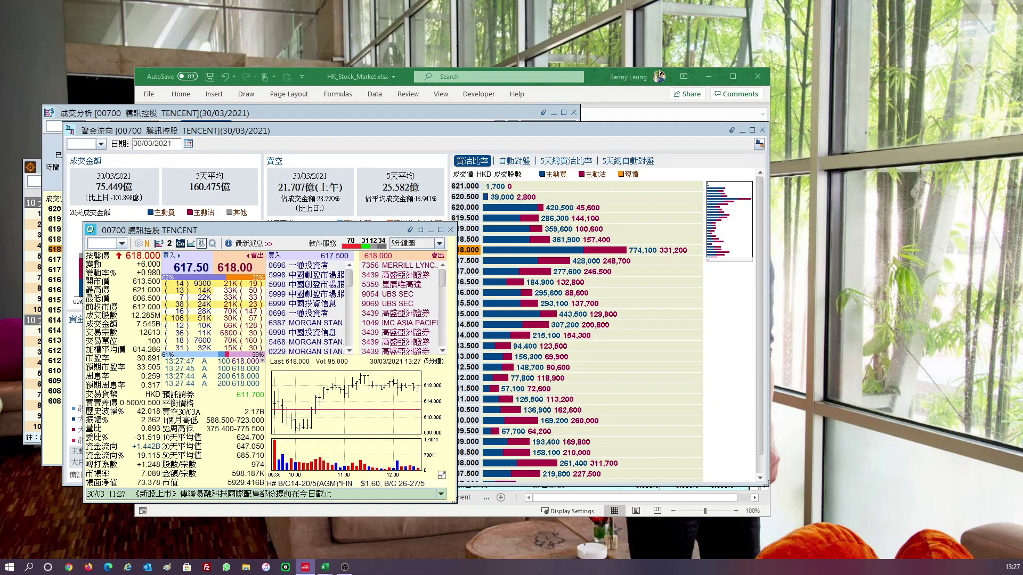
pyautogui.hotkey('alt', 'Tab')
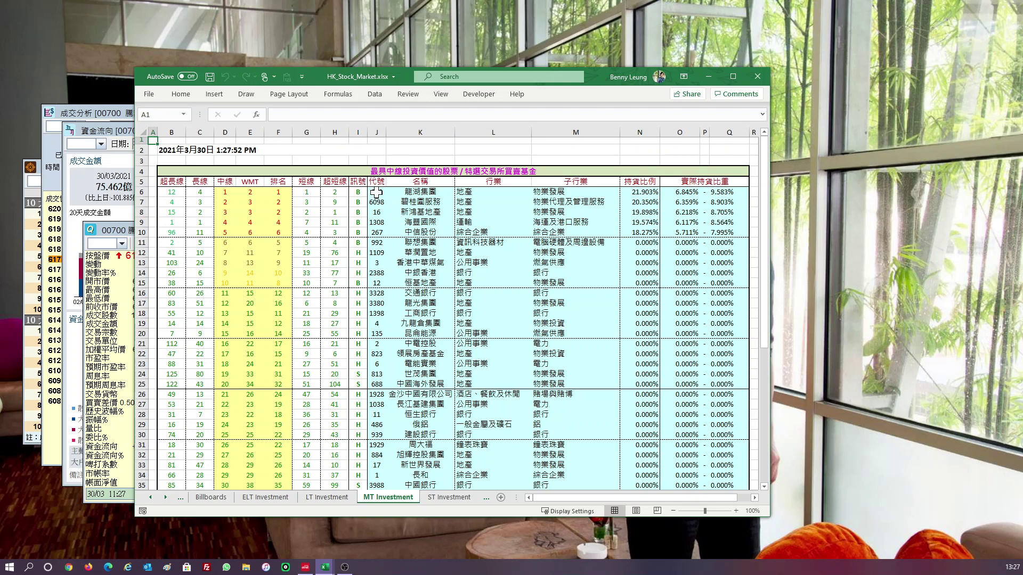
# Colour the codes and names of the top five stocks (J6:K10) red on the MT Investment sheet
pyautogui.moveTo(376, 191); pyautogui.dragTo(420, 233)
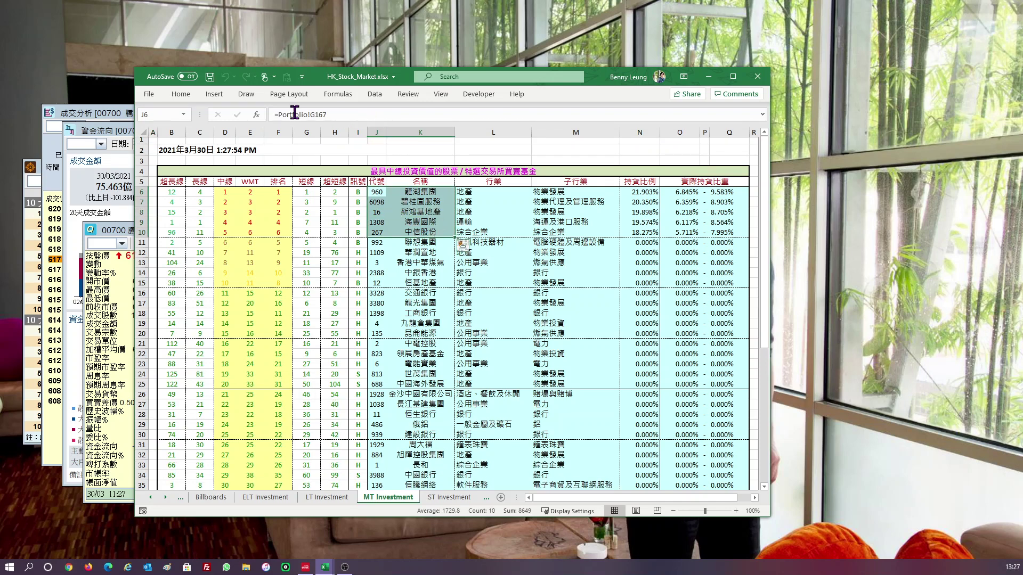
pyautogui.click(150, 96)
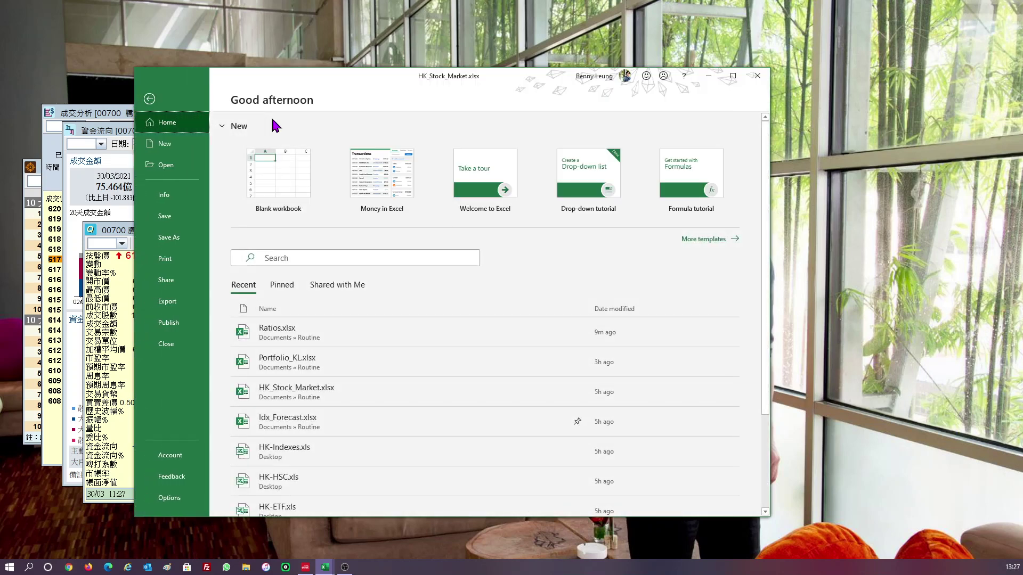
pyautogui.click(150, 99)
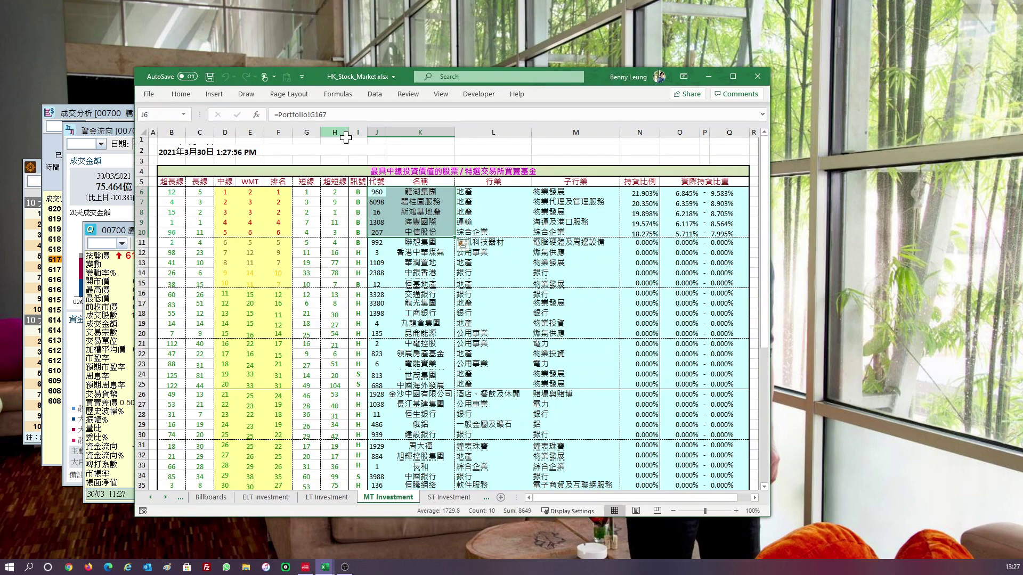
pyautogui.rightClick(563, 97)
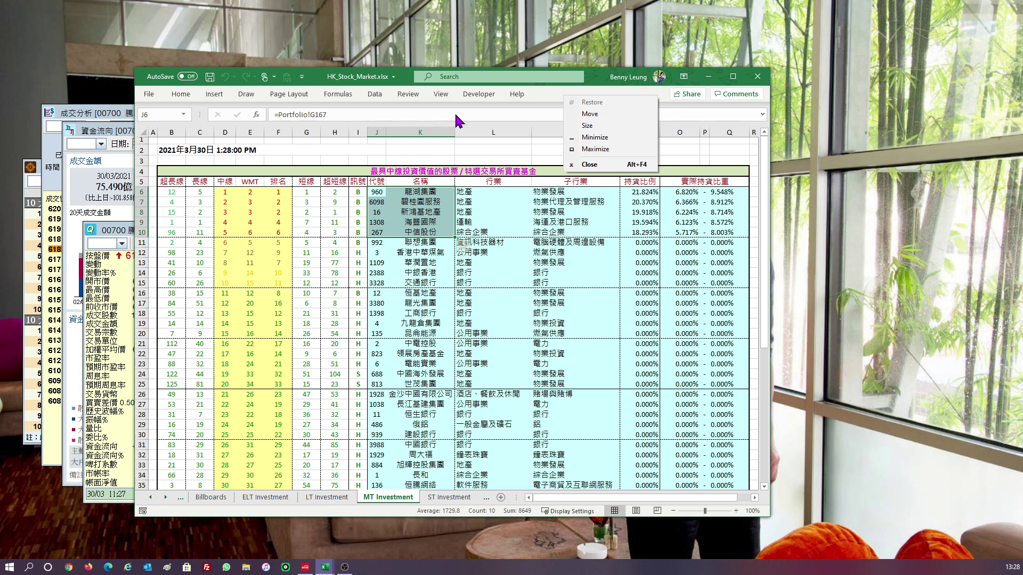
pyautogui.click(551, 95)
pyautogui.rightClick(549, 90)
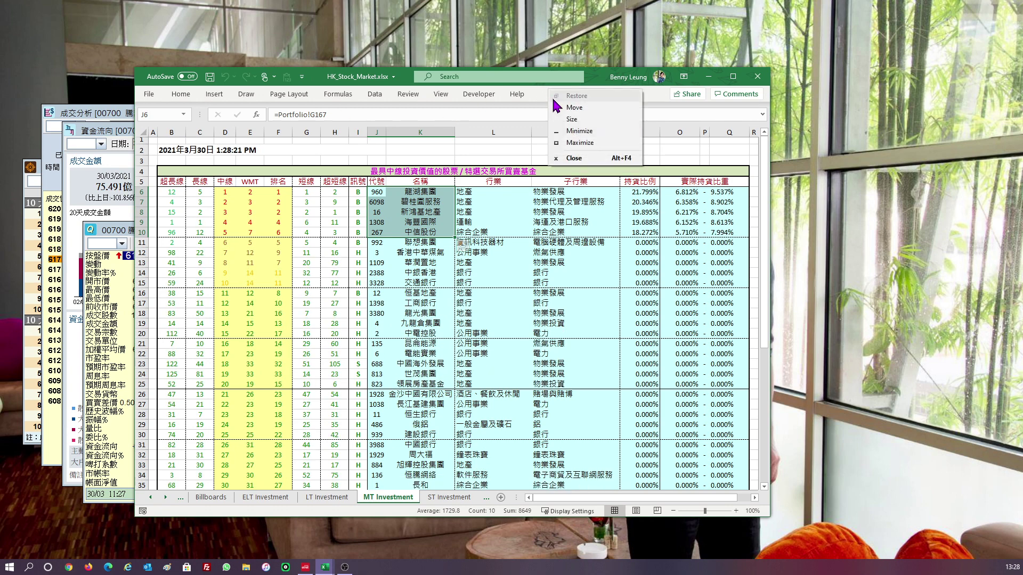
pyautogui.rightClick(590, 78)
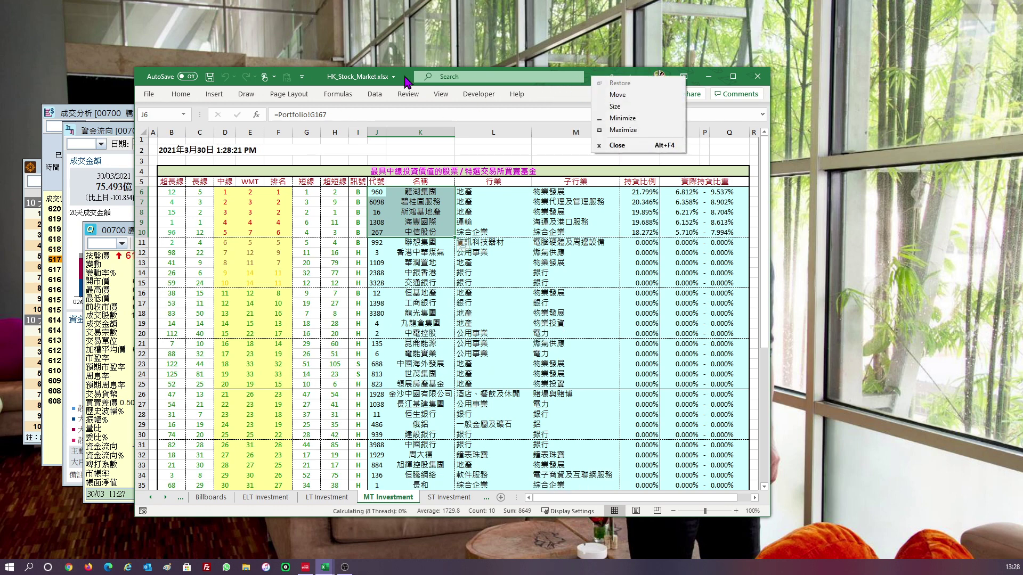
pyautogui.rightClick(542, 97)
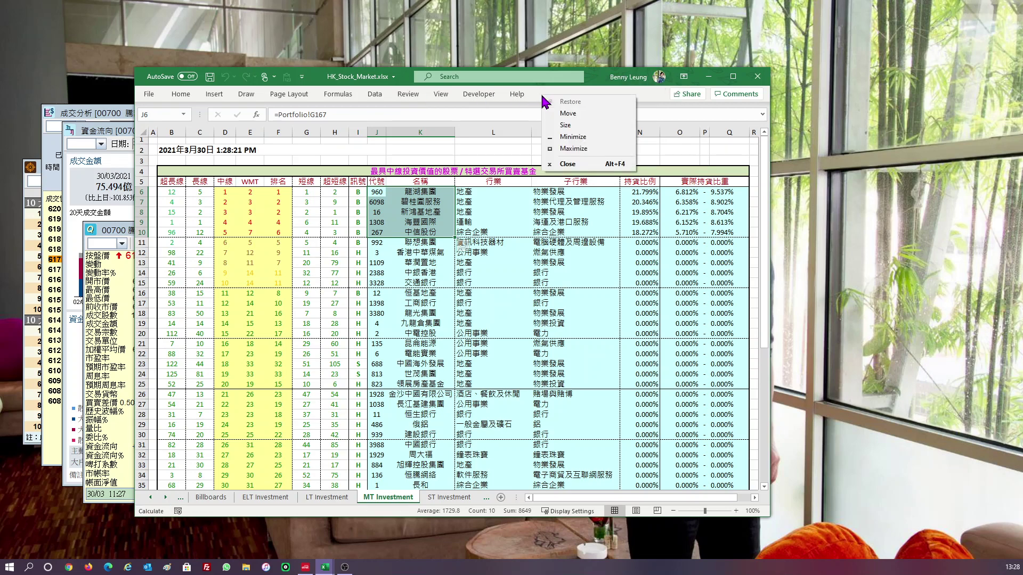
pyautogui.click(194, 96)
pyautogui.click(195, 96)
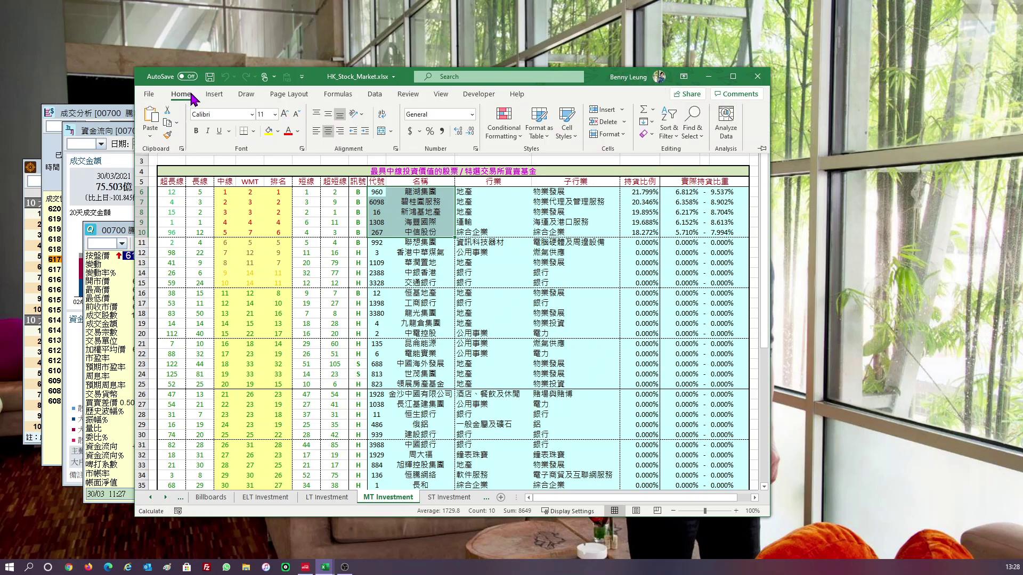
pyautogui.click(288, 130)
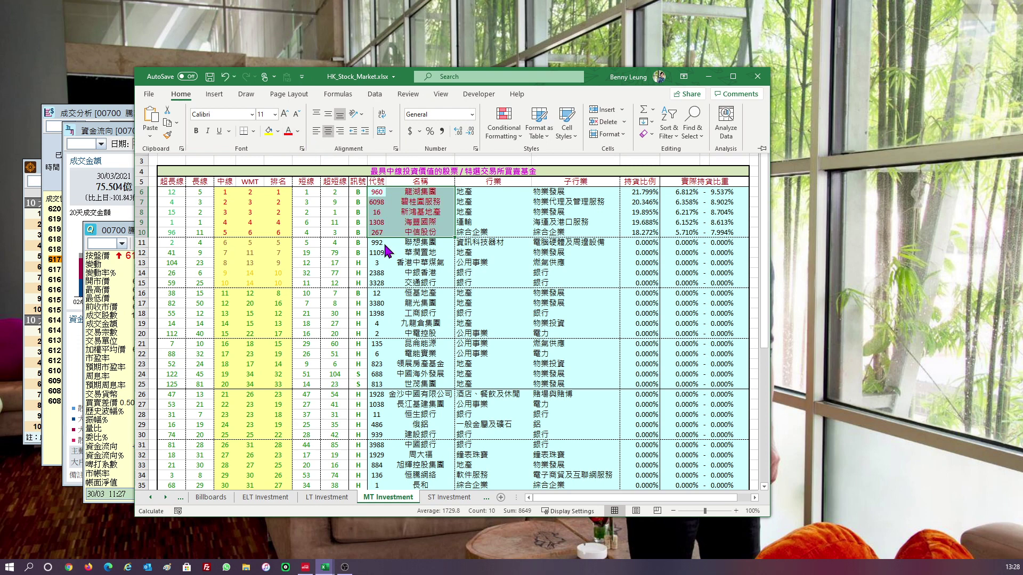
pyautogui.click(415, 211)
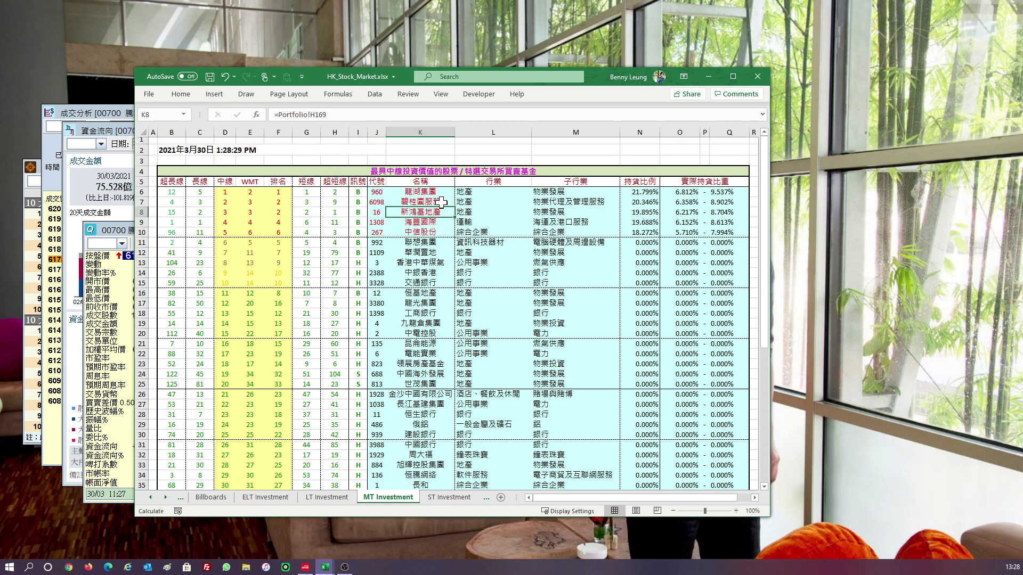
pyautogui.click(430, 232)
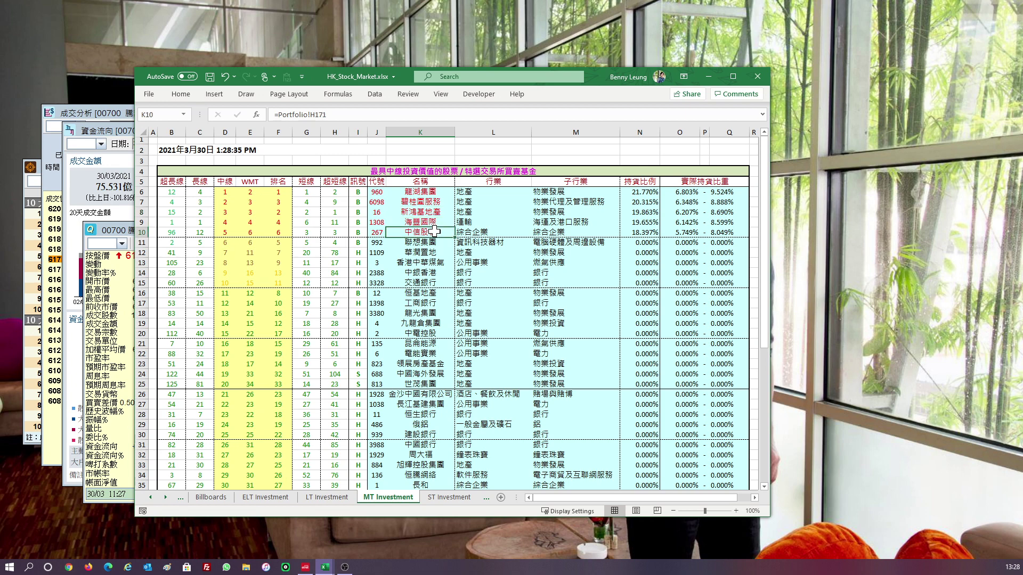
# Colour the lower 實際持貨比重 percentages of the top five stocks (O6:O10) red
pyautogui.moveTo(676, 194); pyautogui.dragTo(679, 233)
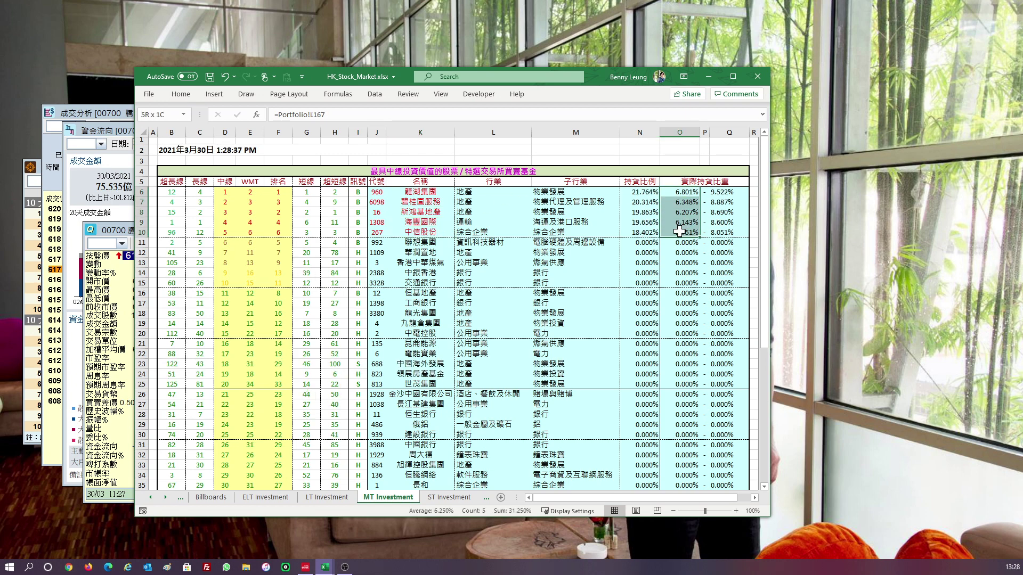
pyautogui.click(183, 94)
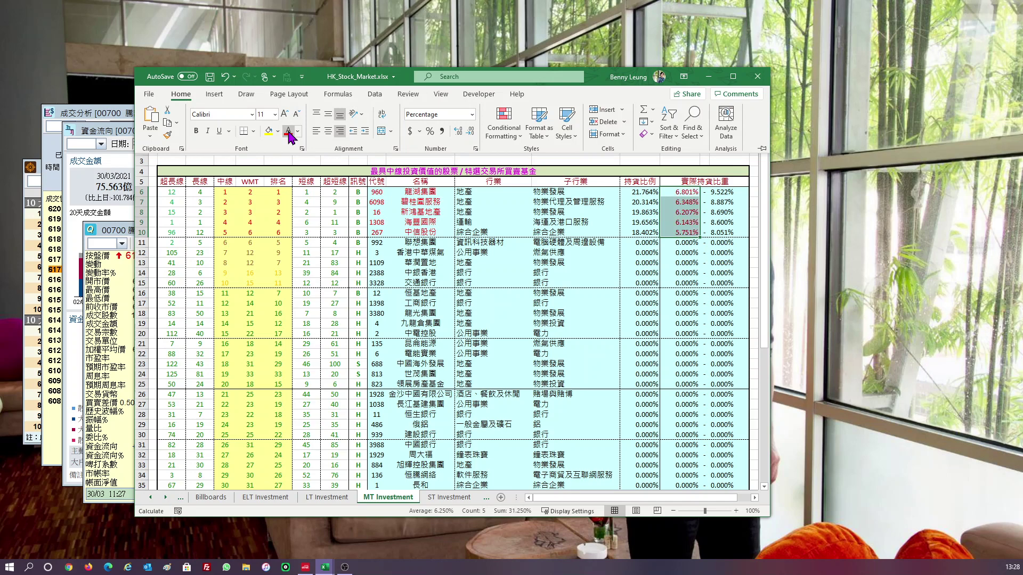
pyautogui.click(453, 257)
pyautogui.click(601, 252)
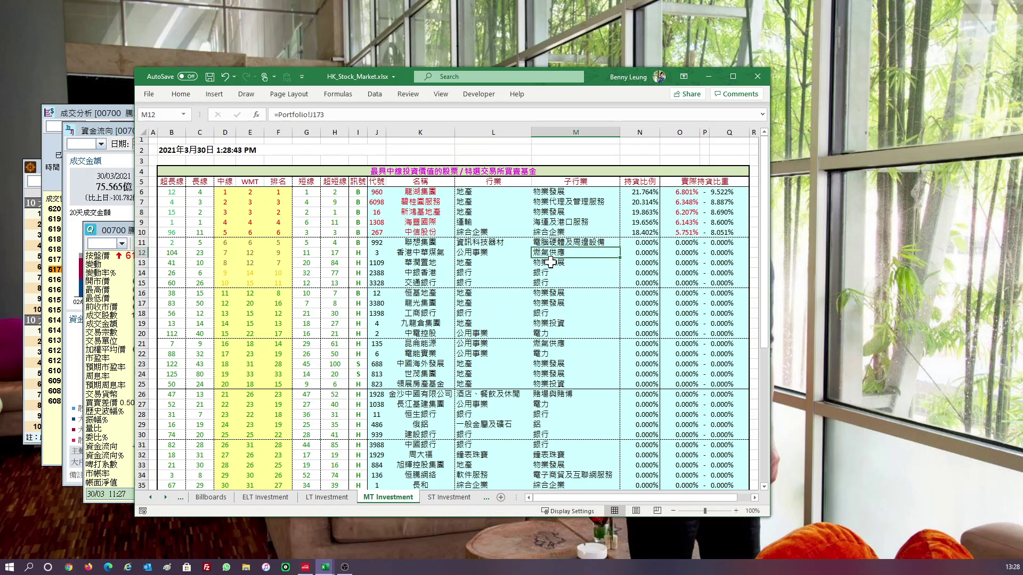
# Close HK_Stock_Market.xlsx with its changes saved, and close the 00700 Tencent quote window
pyautogui.click(757, 76)
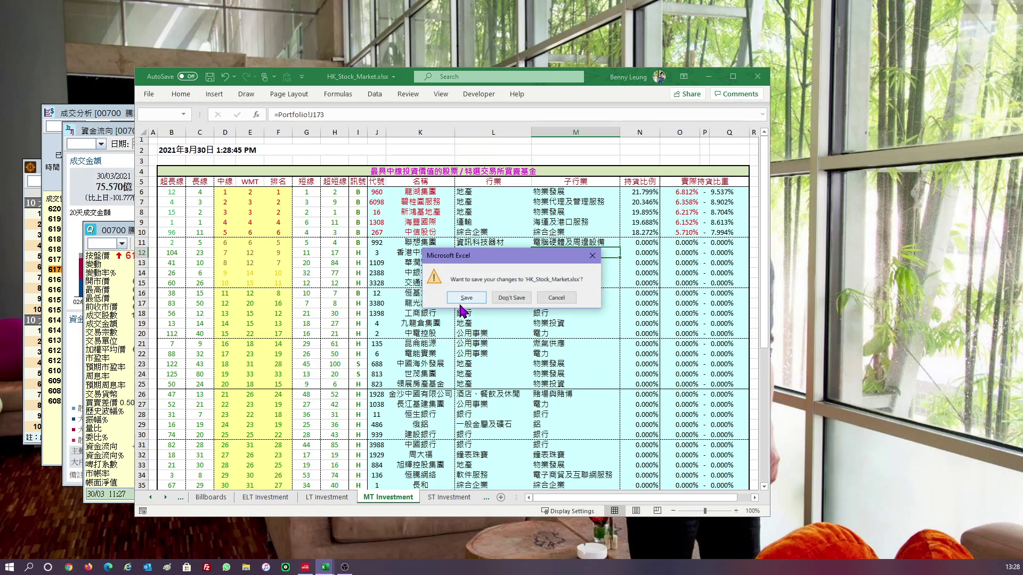
pyautogui.click(465, 298)
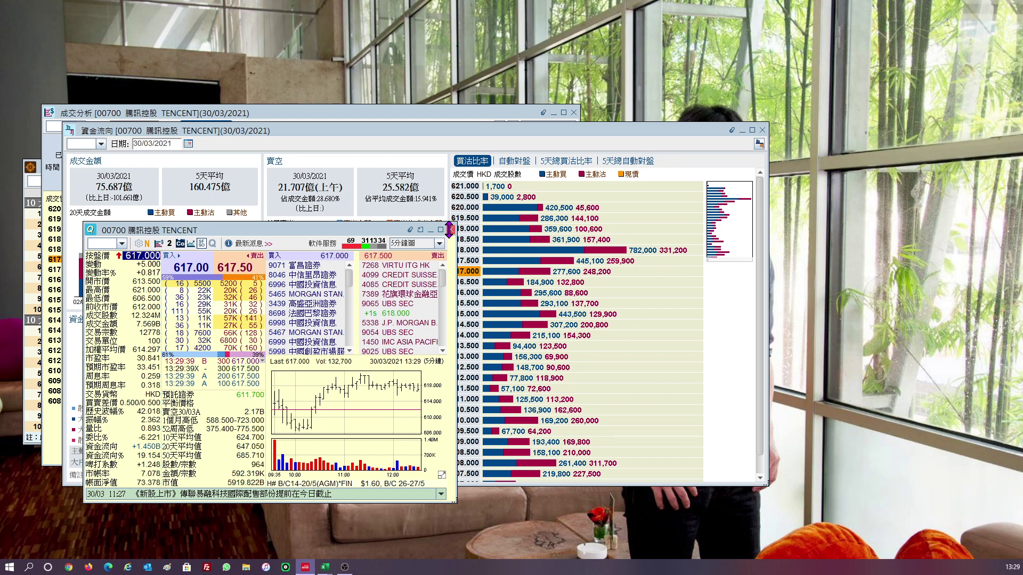
pyautogui.click(450, 229)
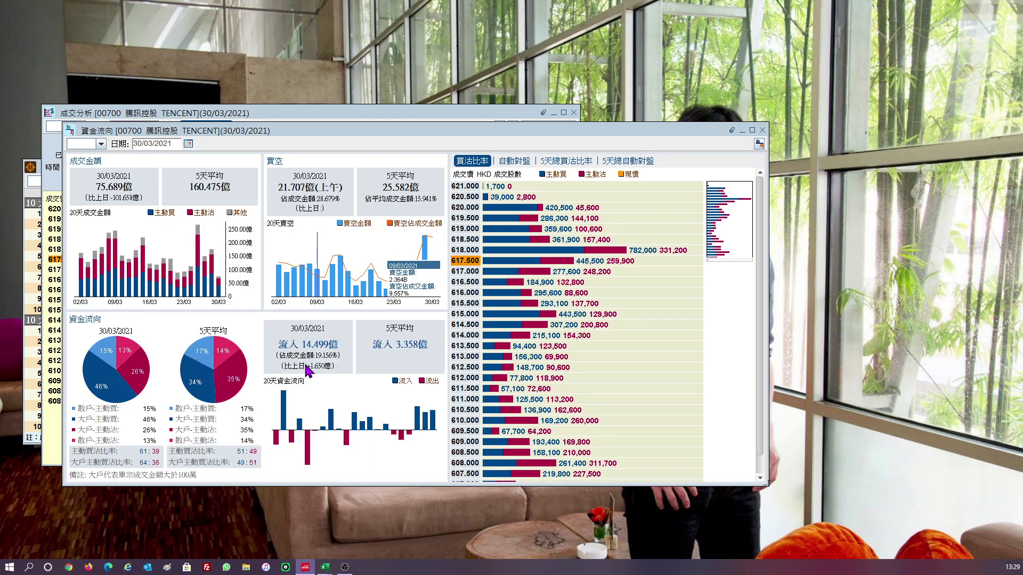